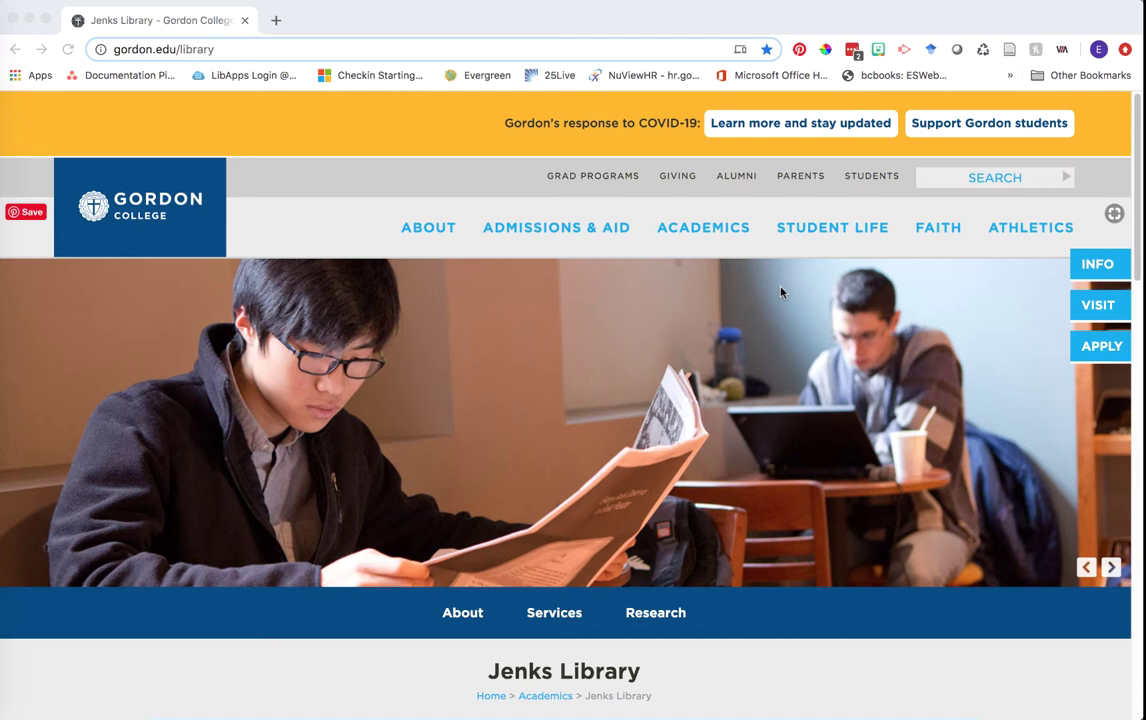
# - Switch the Jenks Library homepage's Search the Library box to the Databases tab
pyautogui.scroll(-5, 593, 338)
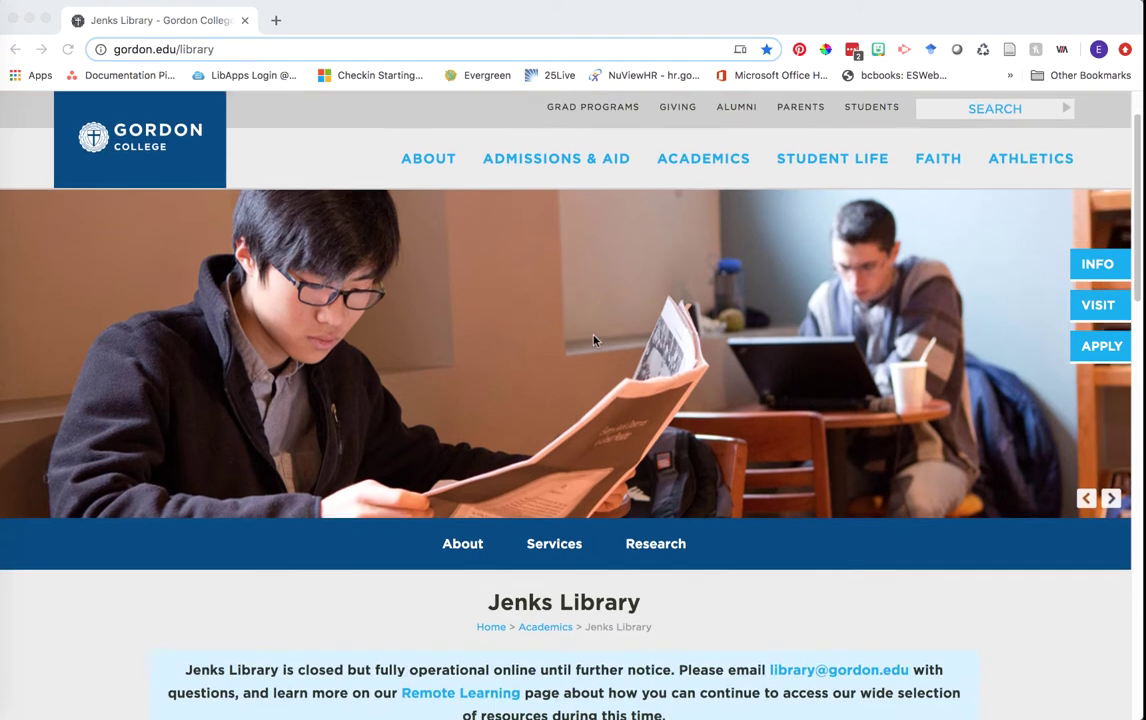
pyautogui.scroll(-3, 593, 340)
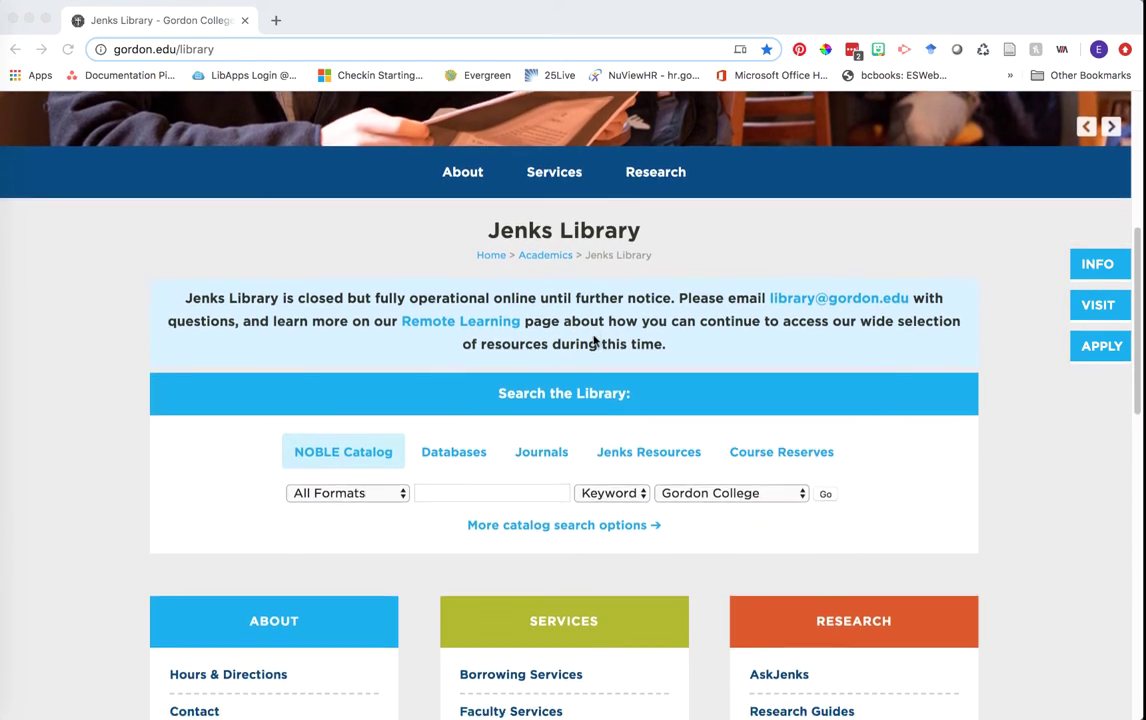
pyautogui.scroll(-1, 593, 340)
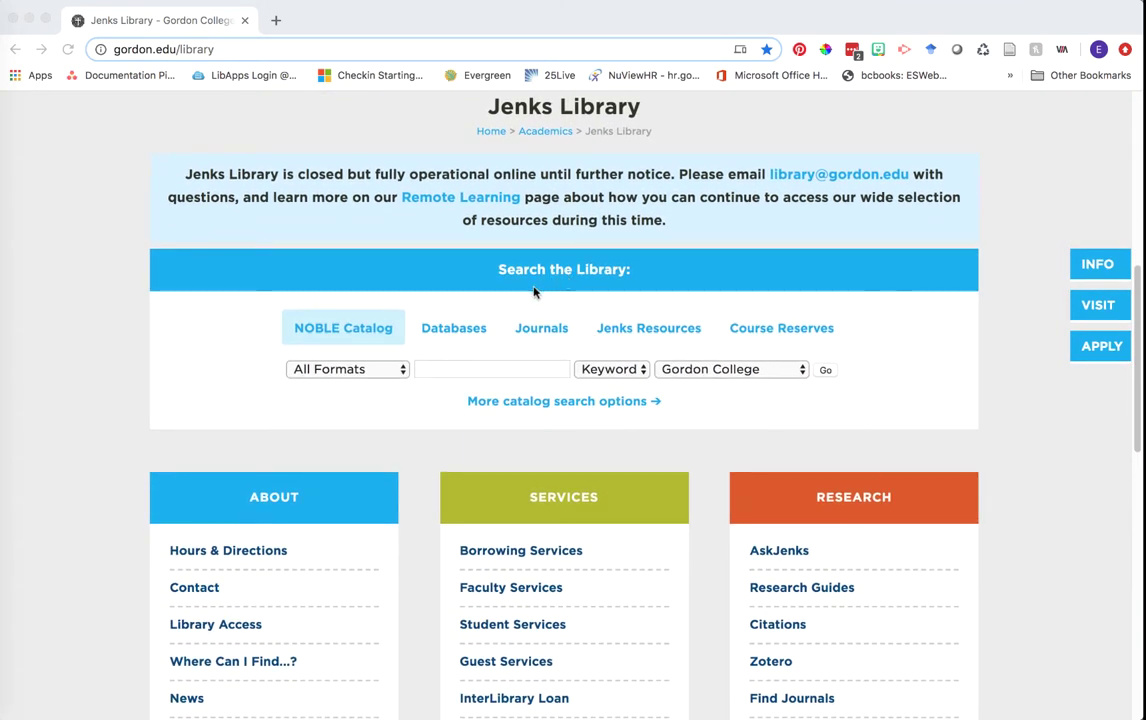
pyautogui.click(461, 331)
pyautogui.click(456, 331)
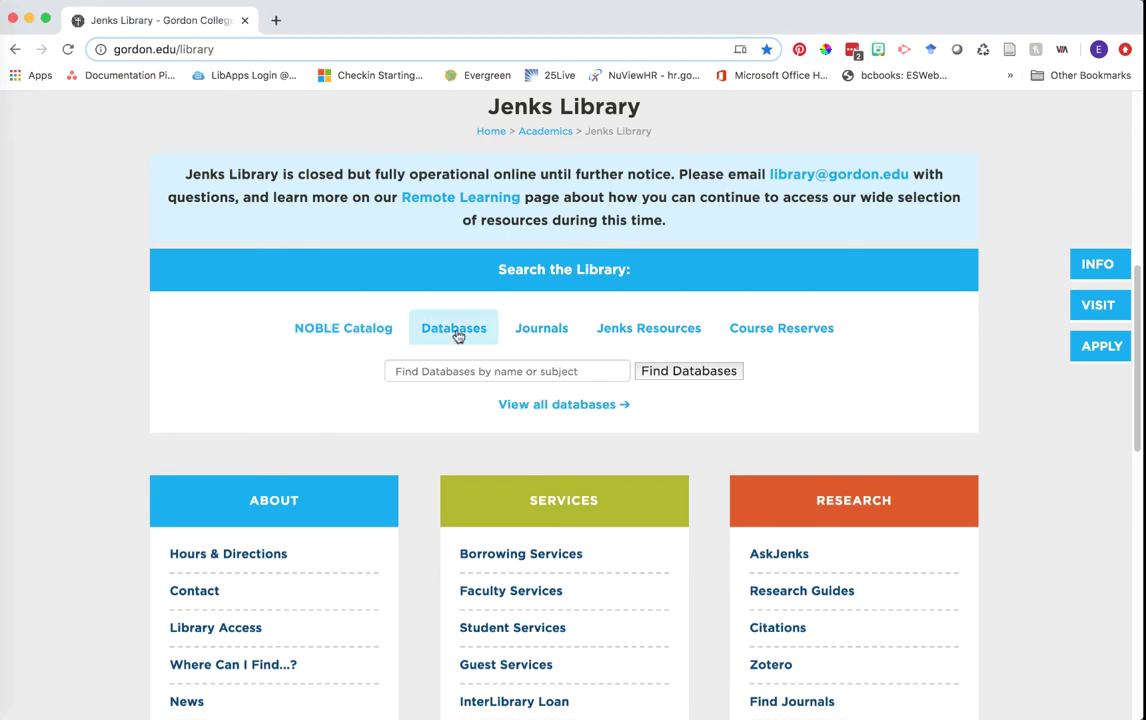
# - From View all databases, filter the A-Z list to letter E and open ERIC
pyautogui.click(510, 406)
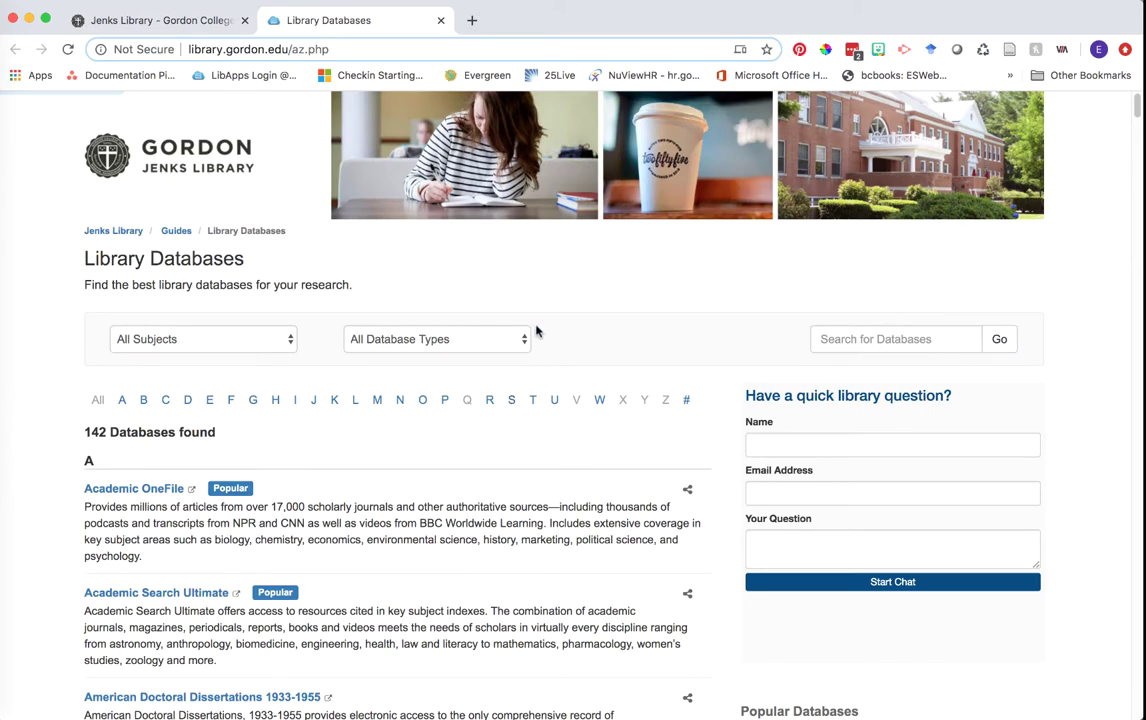
pyautogui.scroll(-2, 542, 301)
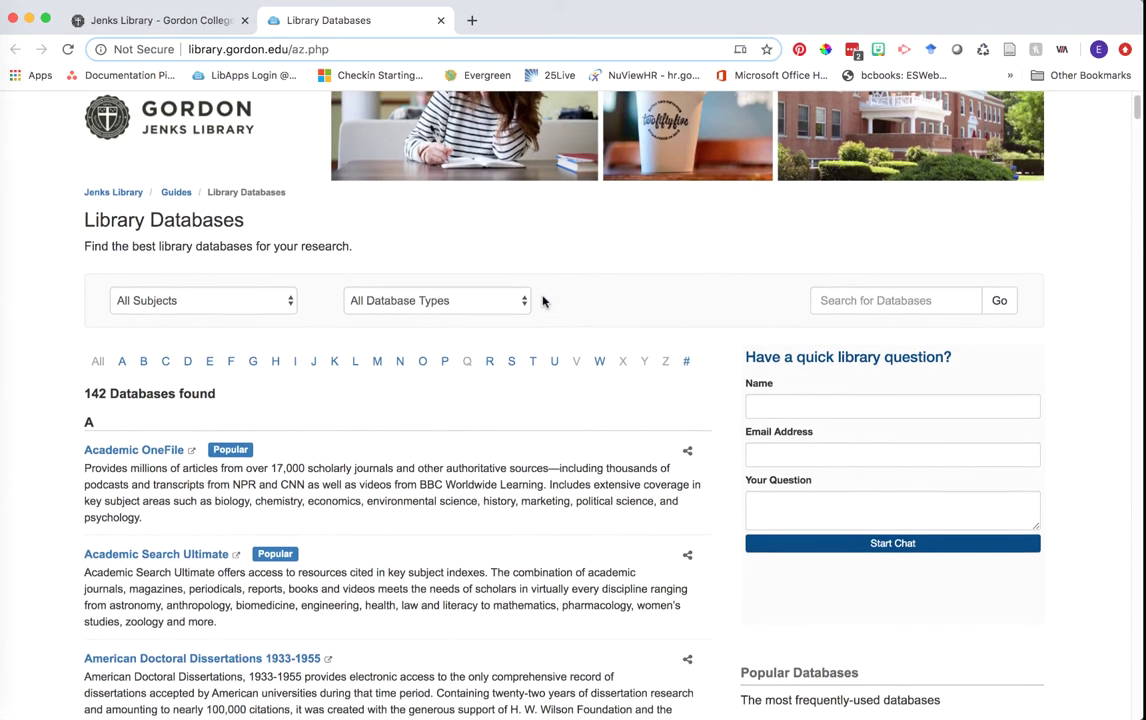
pyautogui.scroll(-1, 542, 301)
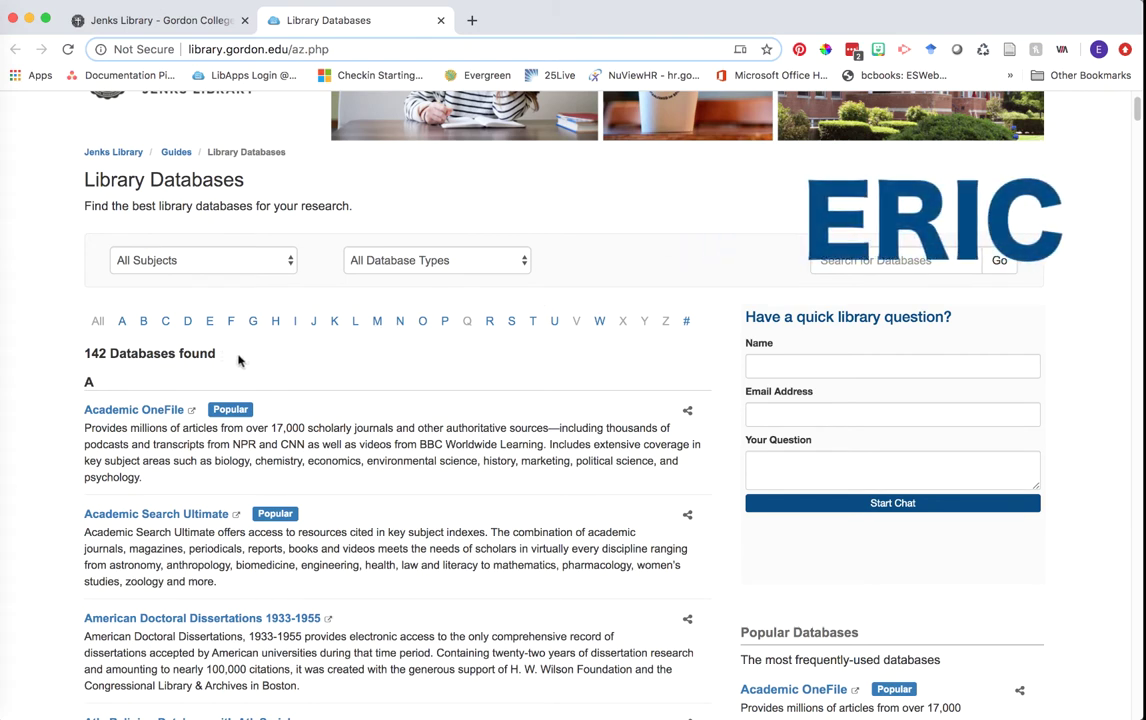
pyautogui.click(211, 322)
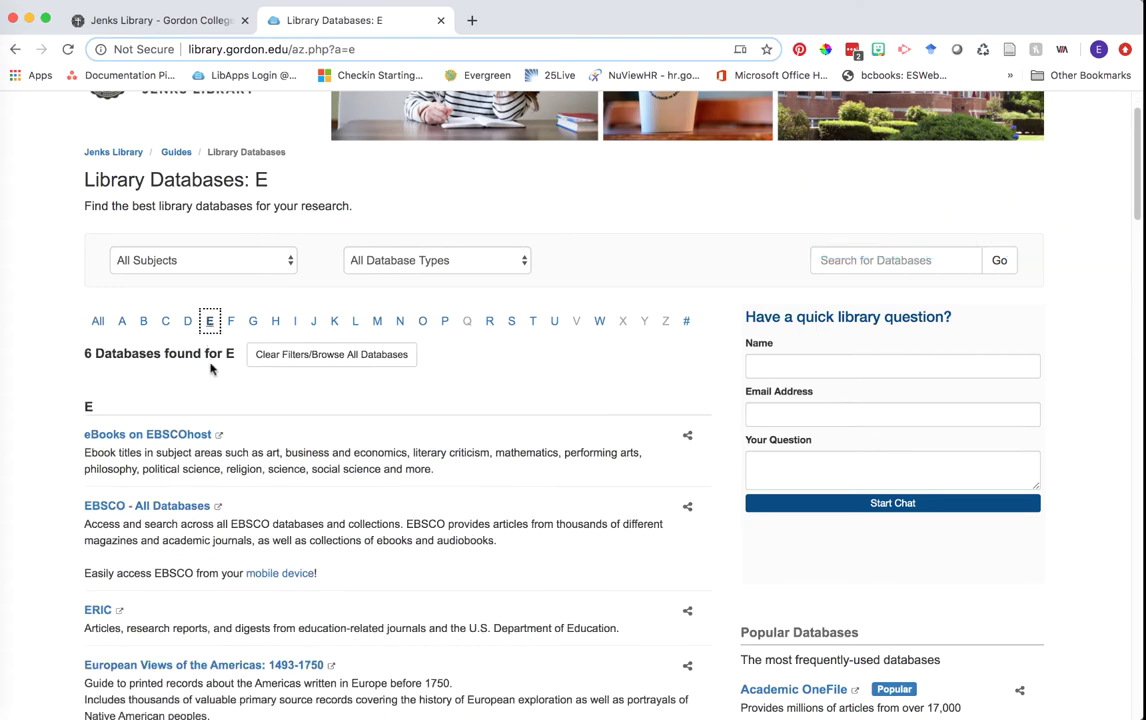
pyautogui.scroll(-3, 130, 531)
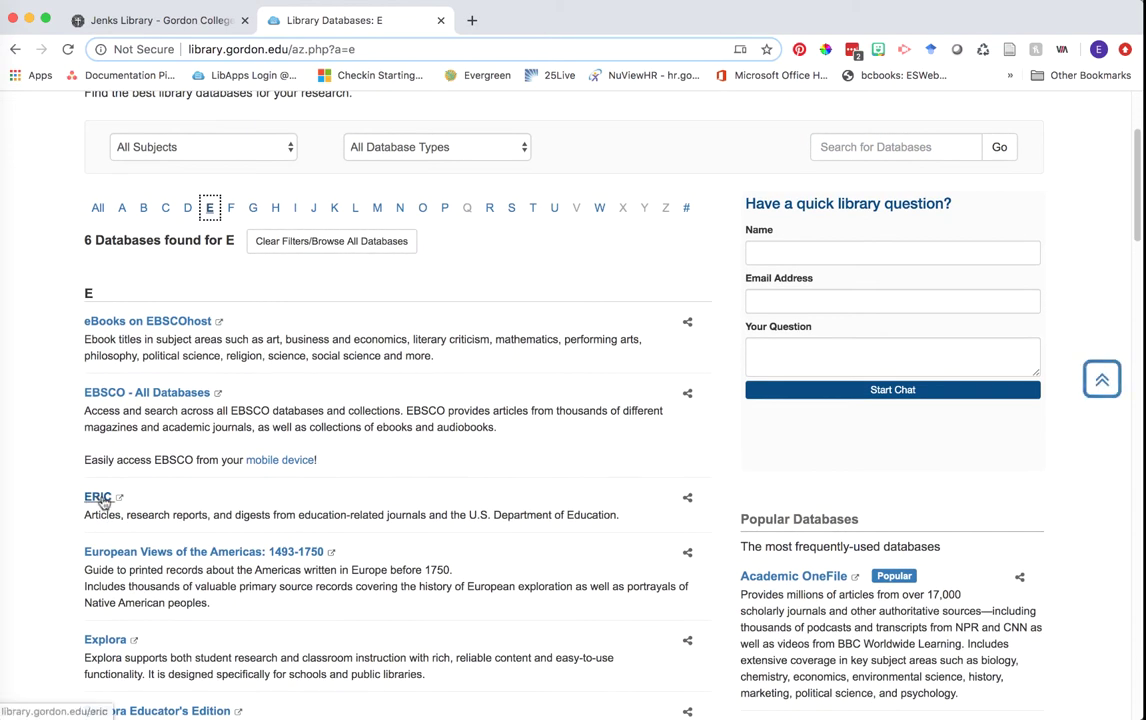
pyautogui.click(98, 497)
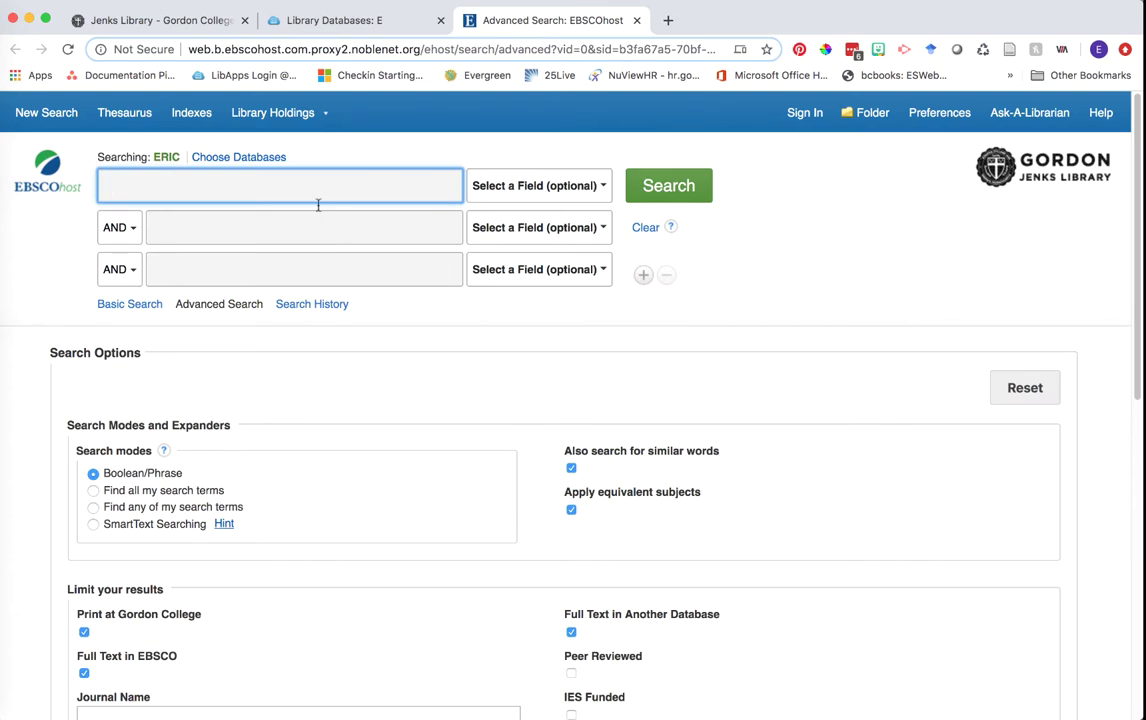
# - In Choose Databases, tick Professional Development Collection alongside ERIC and confirm with OK
pyautogui.click(234, 162)
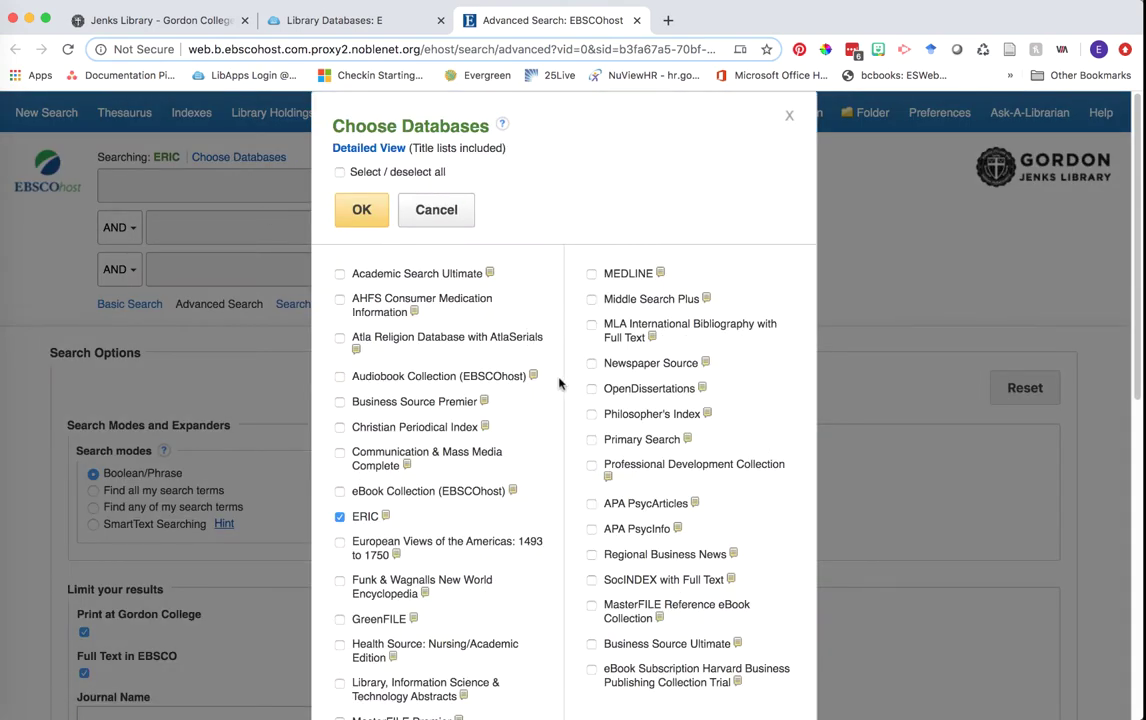
pyautogui.click(592, 466)
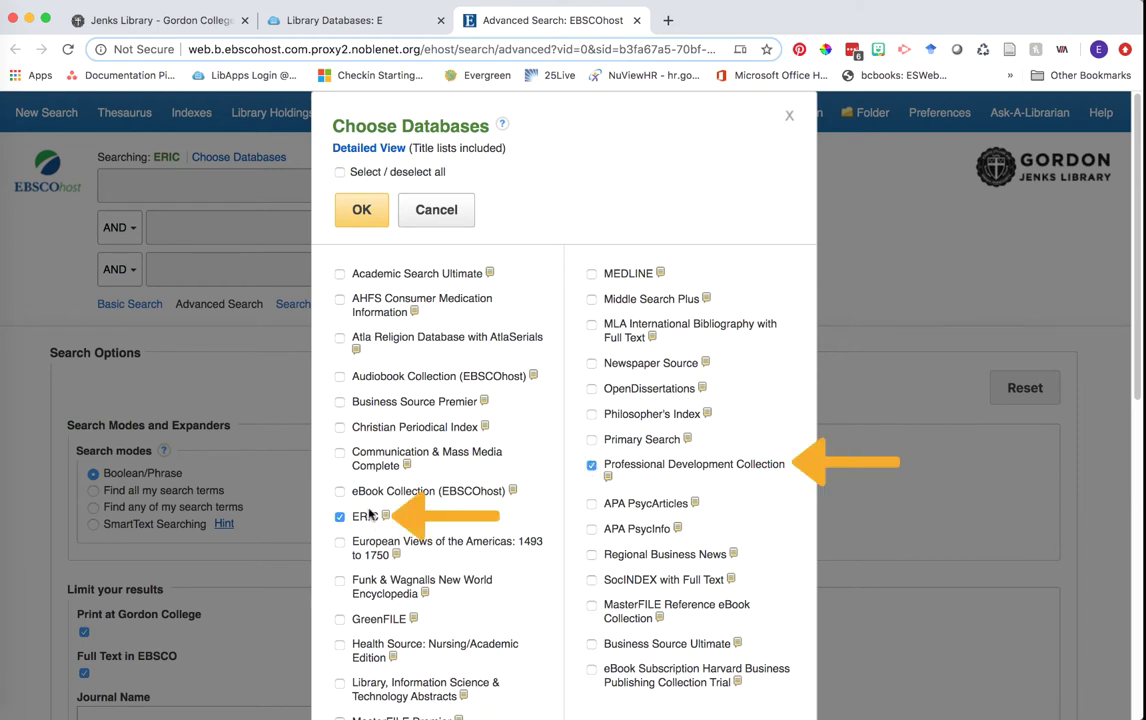
pyautogui.click(368, 222)
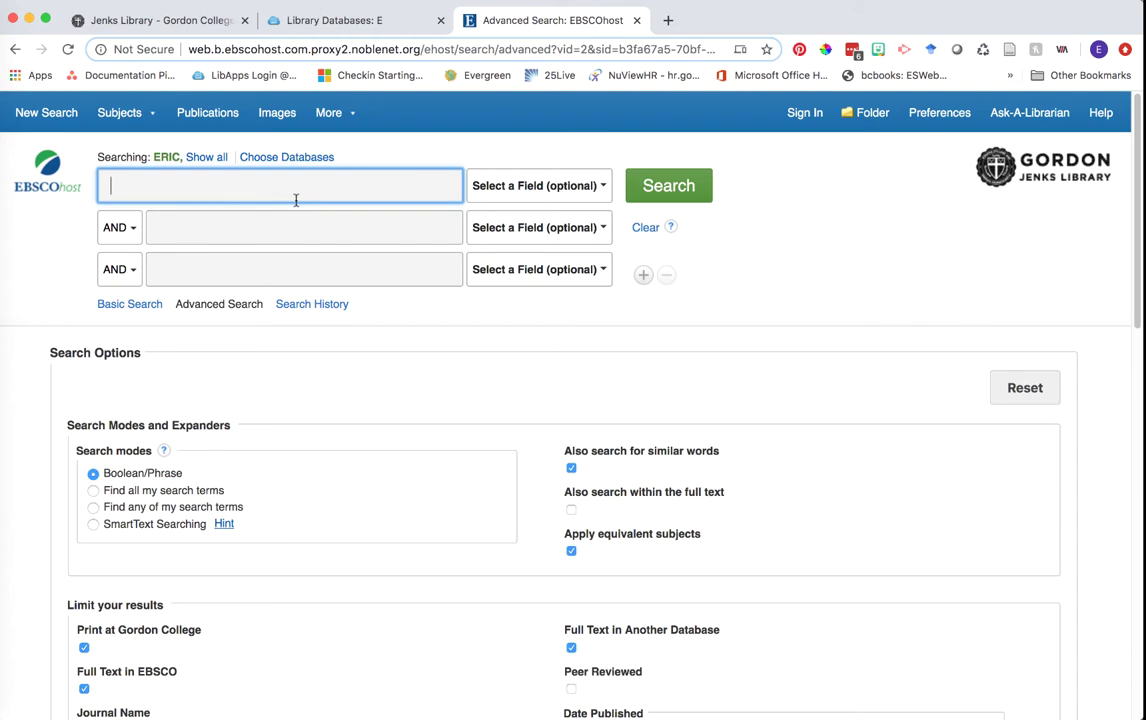
# - Search 'vocabulary' from the suggestions, limited to Peer Reviewed, returning 113,477 results
pyautogui.write('vocu')
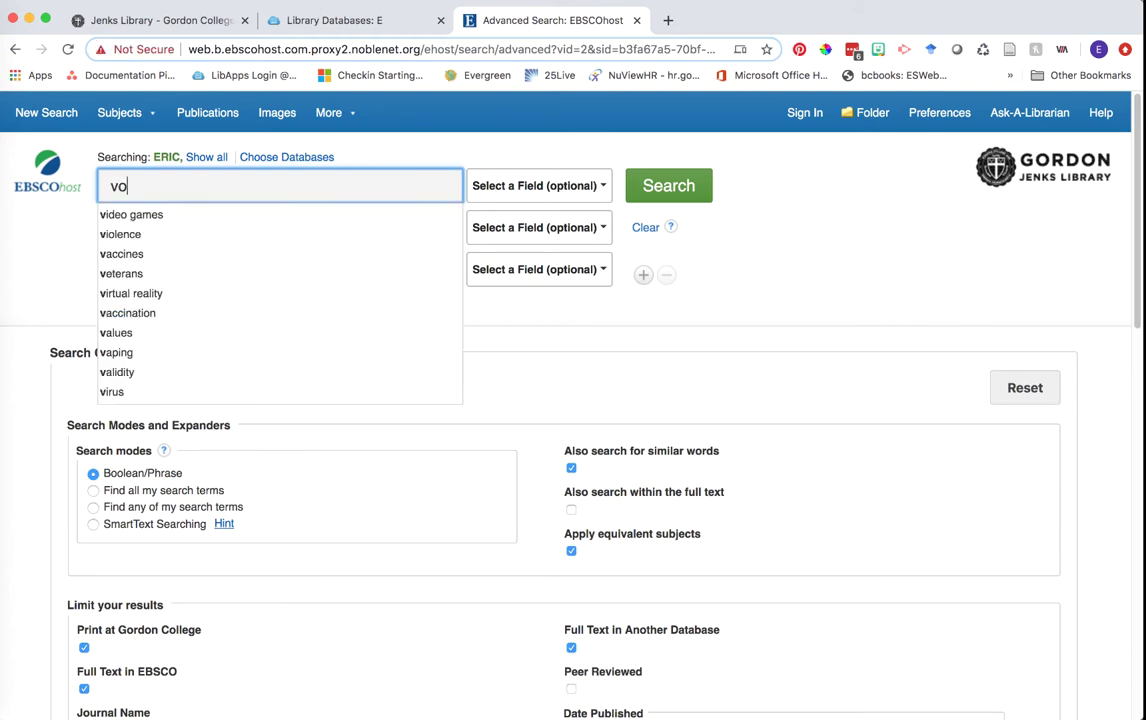
pyautogui.click(126, 332)
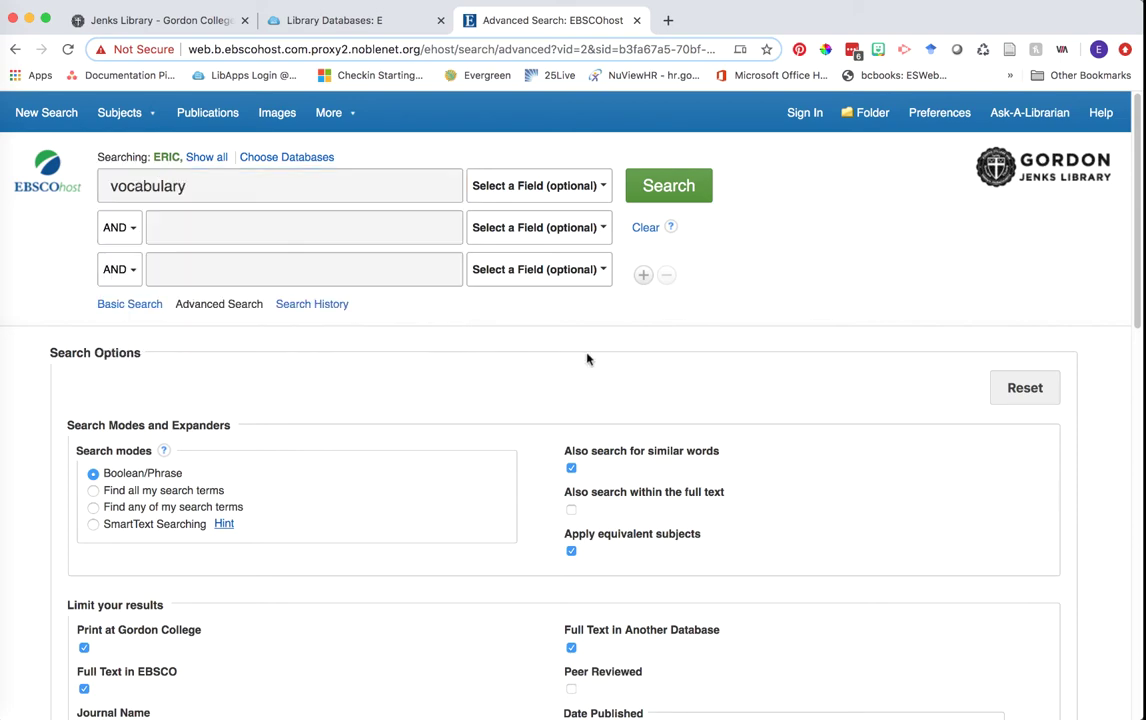
pyautogui.scroll(-3, 440, 389)
pyautogui.scroll(-1, 438, 389)
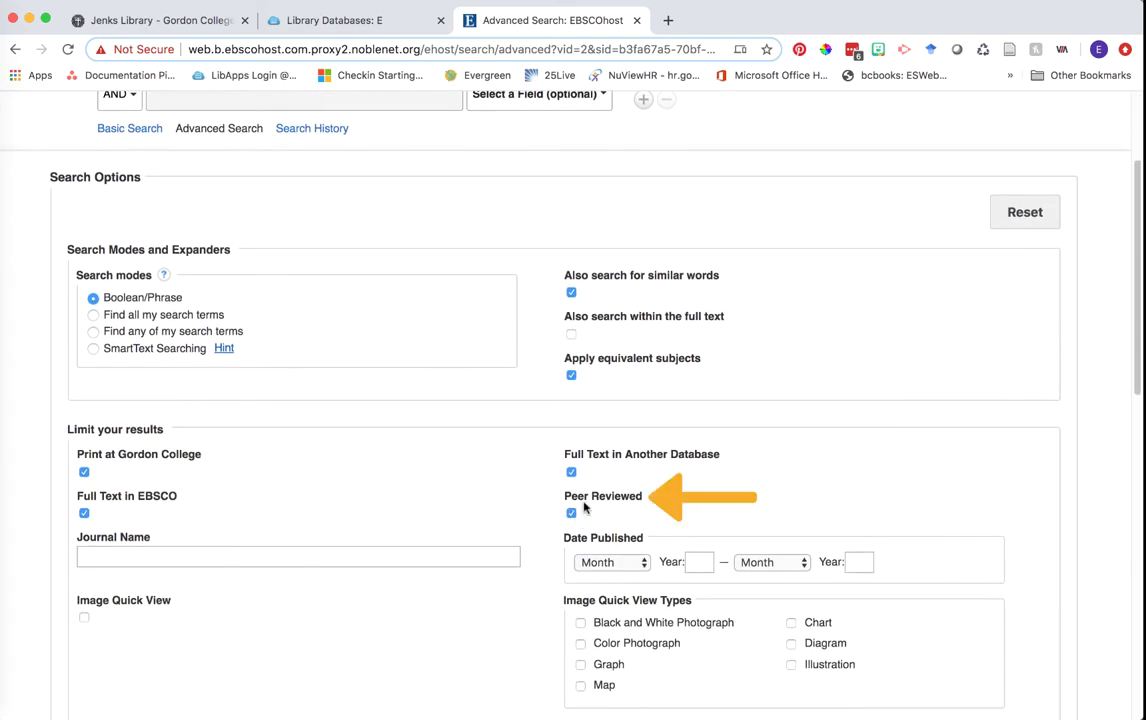
pyautogui.scroll(4, 522, 500)
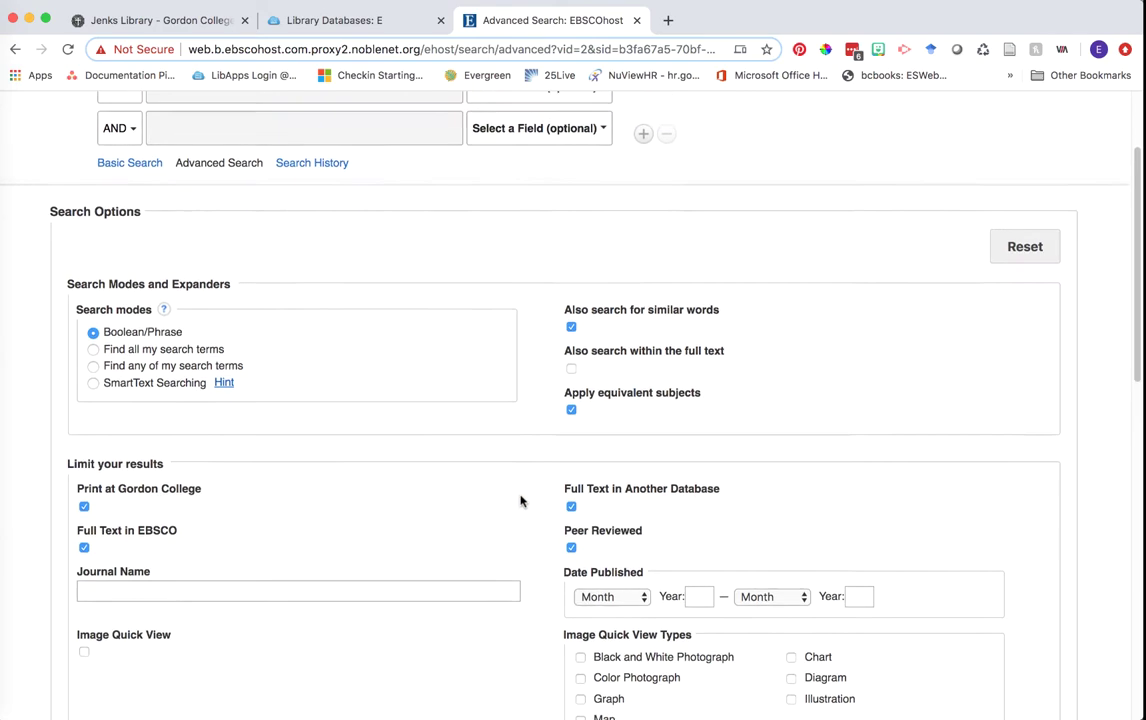
pyautogui.click(682, 199)
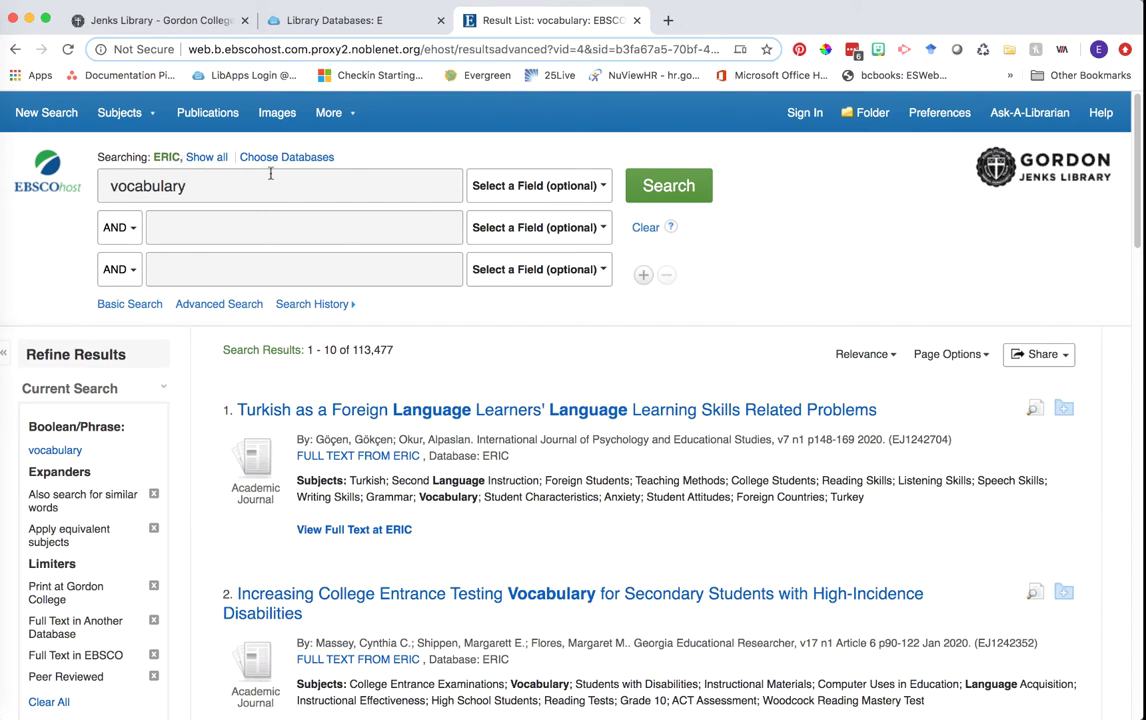
pyautogui.moveTo(394, 350); pyautogui.dragTo(352, 350)
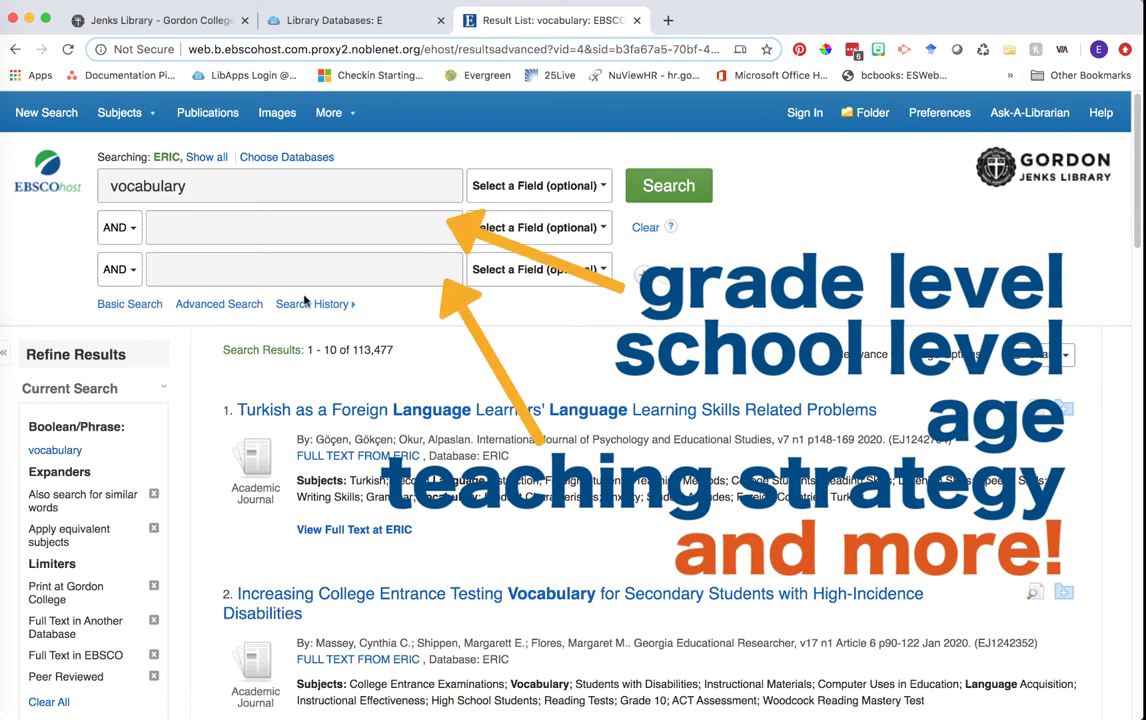
# - Add 'early childhood' and 'reading' as second and third terms and search, getting 1,885 results
pyautogui.click(217, 195)
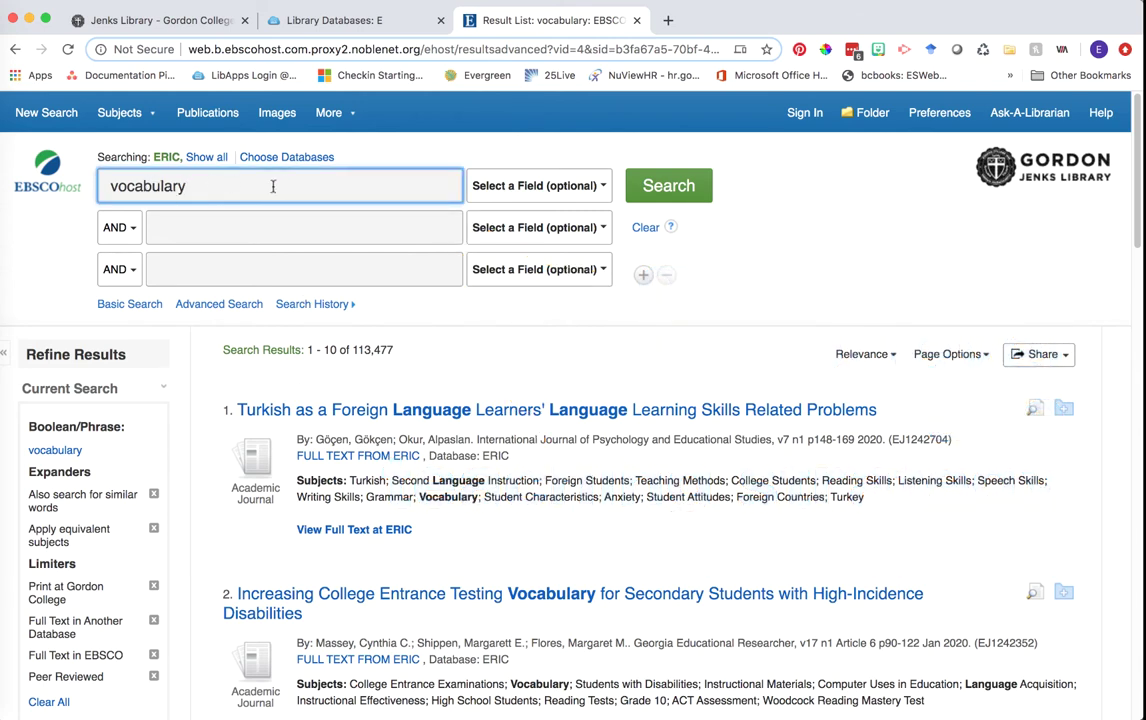
pyautogui.click(276, 226)
pyautogui.write('early child')
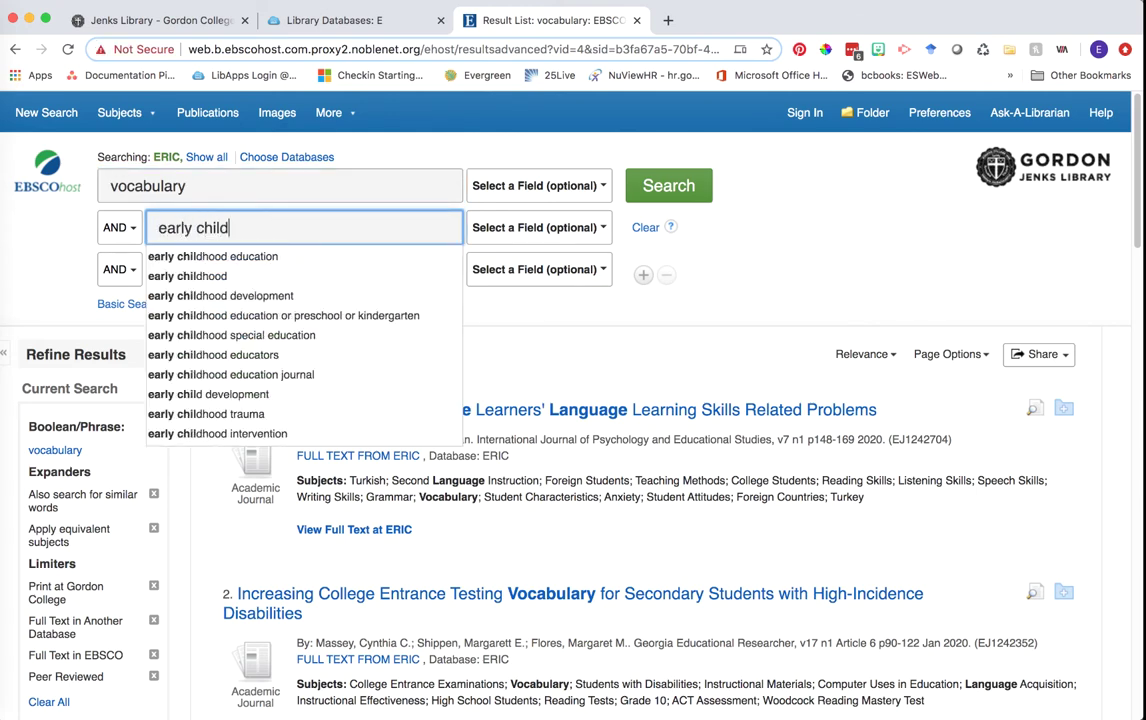
pyautogui.write('hood')
pyautogui.press('Return')
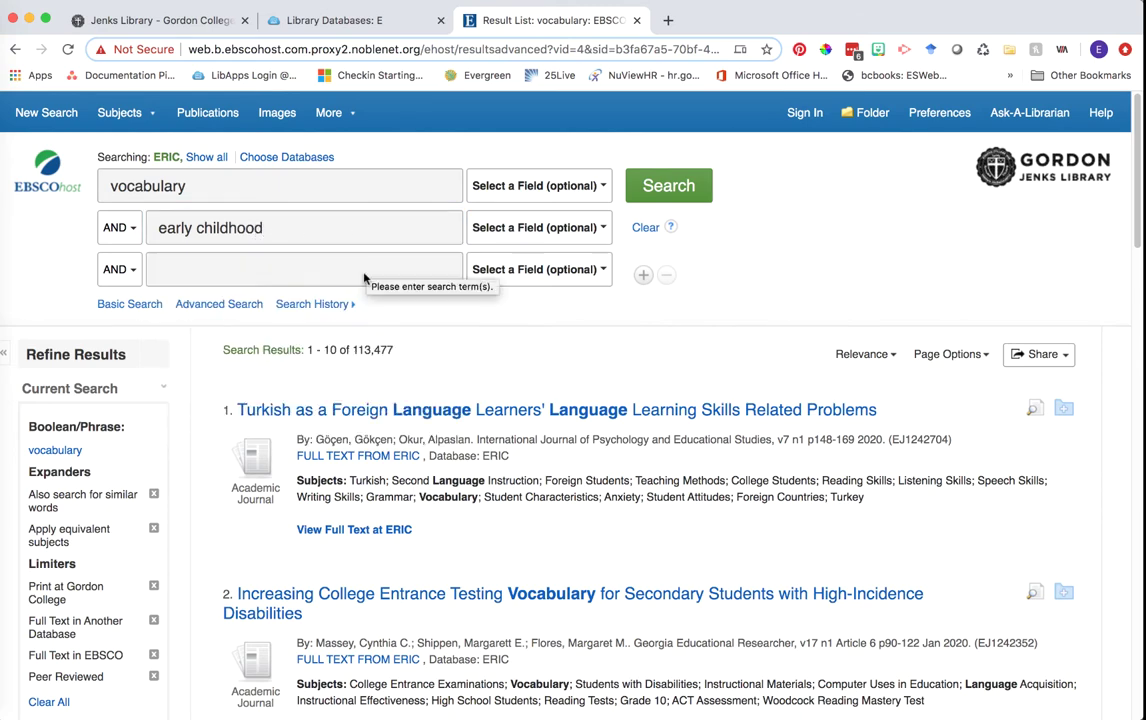
pyautogui.click(325, 270)
pyautogui.write('reading')
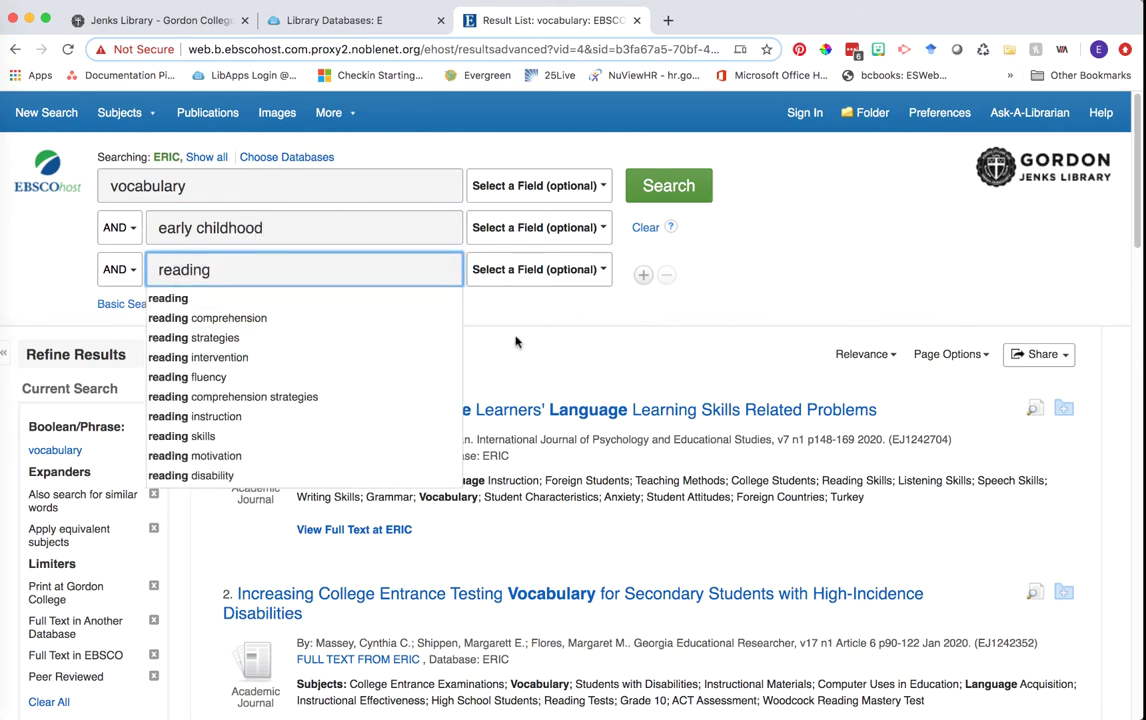
pyautogui.press('Return')
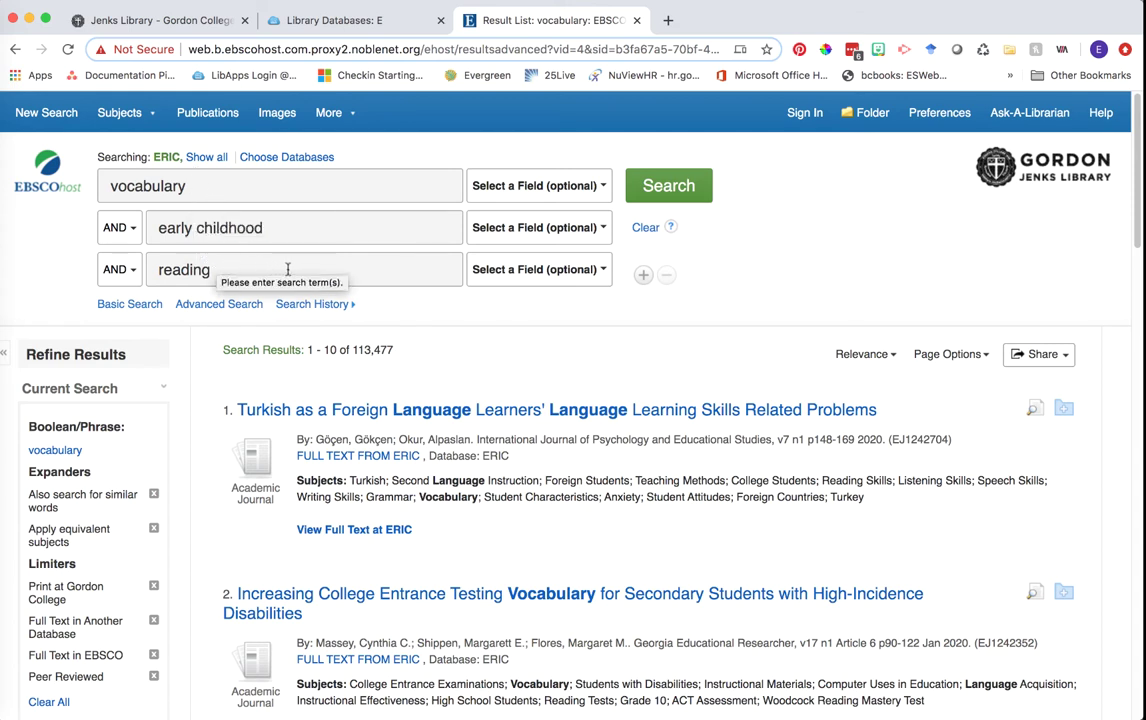
pyautogui.click(659, 192)
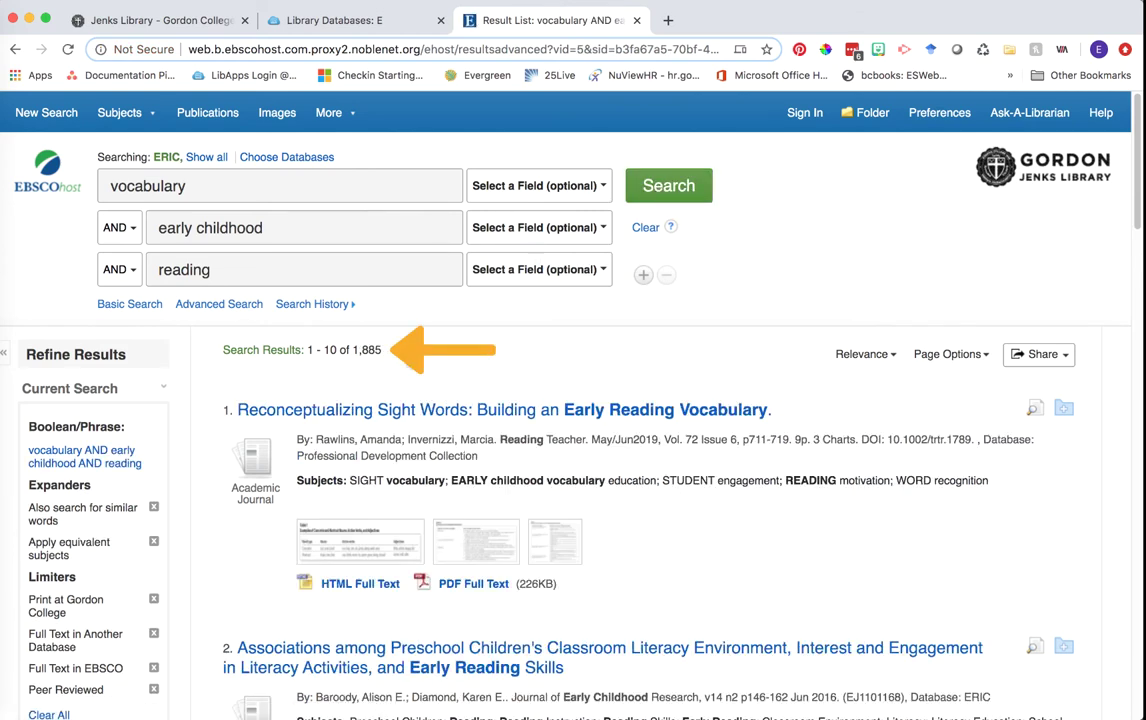
pyautogui.moveTo(389, 351); pyautogui.dragTo(354, 355)
pyautogui.click(512, 338)
pyautogui.scroll(-3, 512, 338)
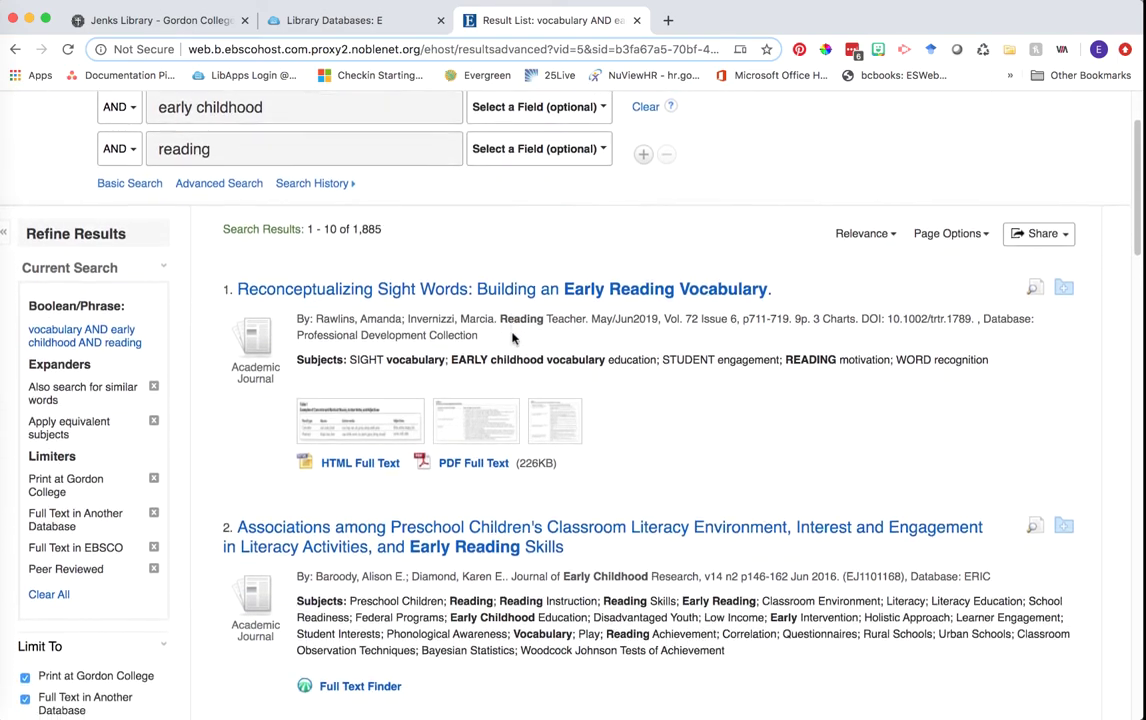
pyautogui.scroll(-6, 512, 338)
pyautogui.scroll(-2, 513, 335)
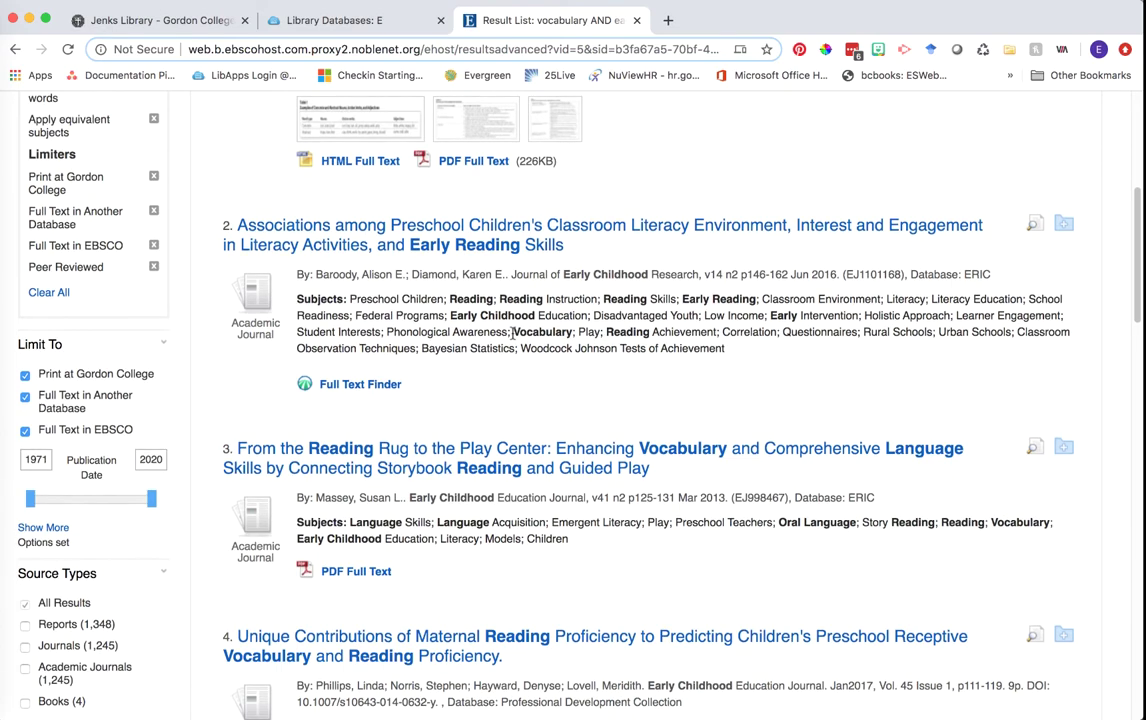
pyautogui.scroll(-5, 513, 335)
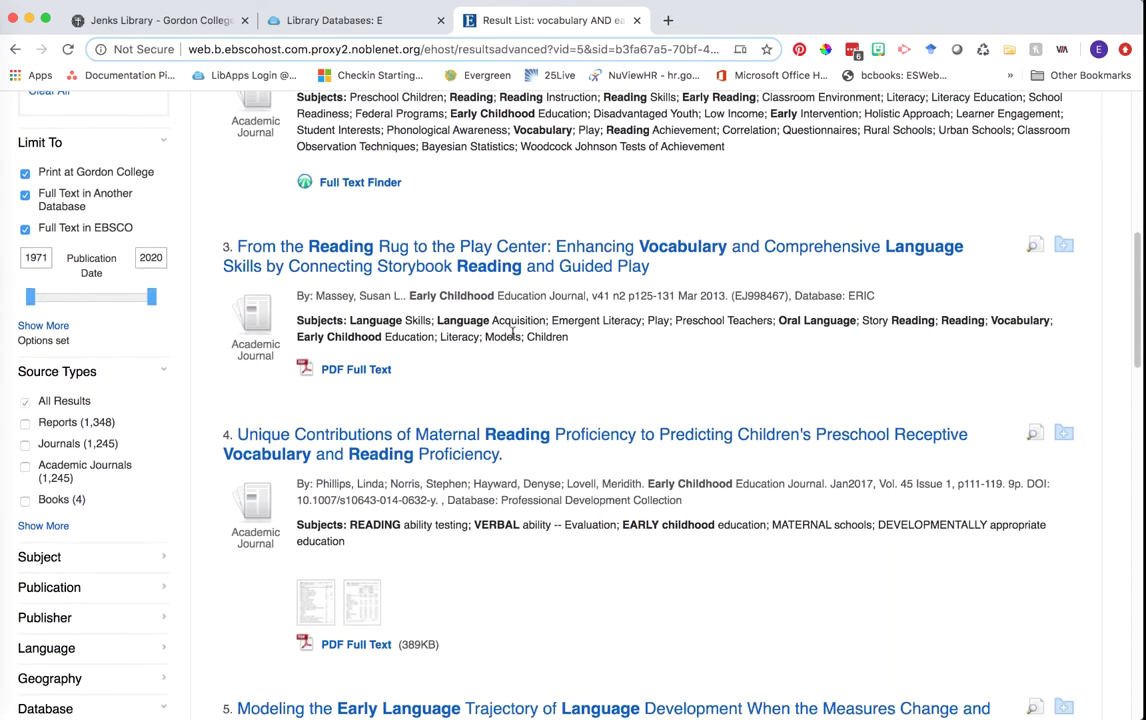
pyautogui.scroll(-1, 512, 335)
pyautogui.scroll(14, 513, 337)
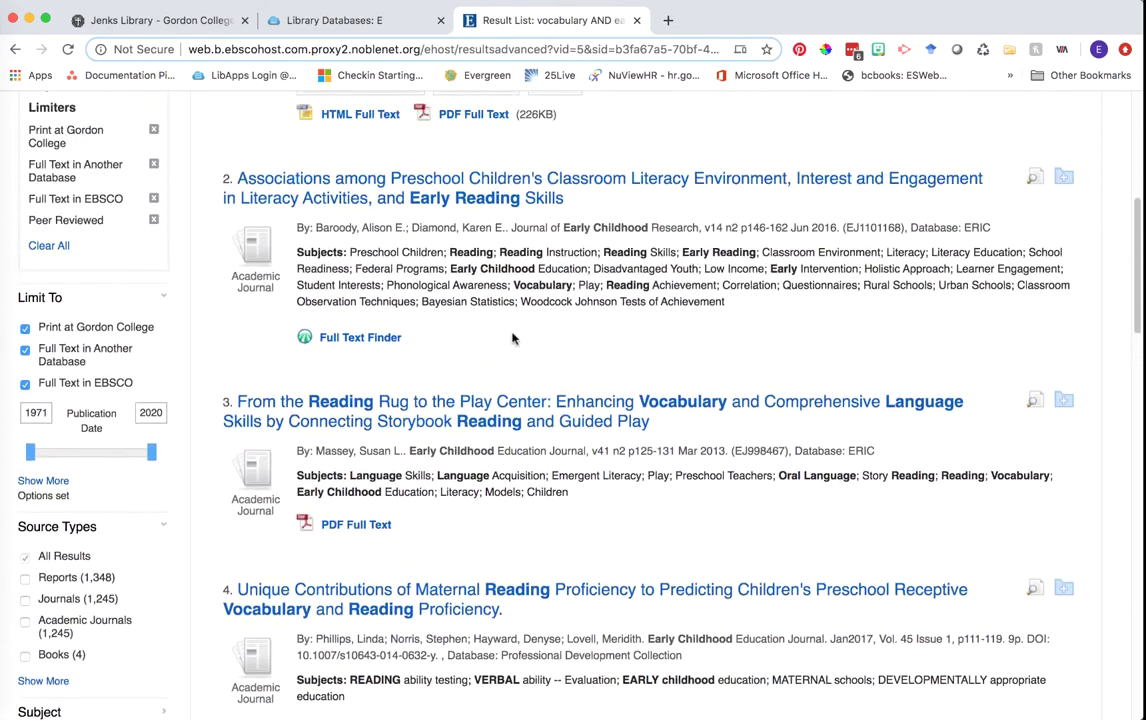
pyautogui.scroll(2, 512, 338)
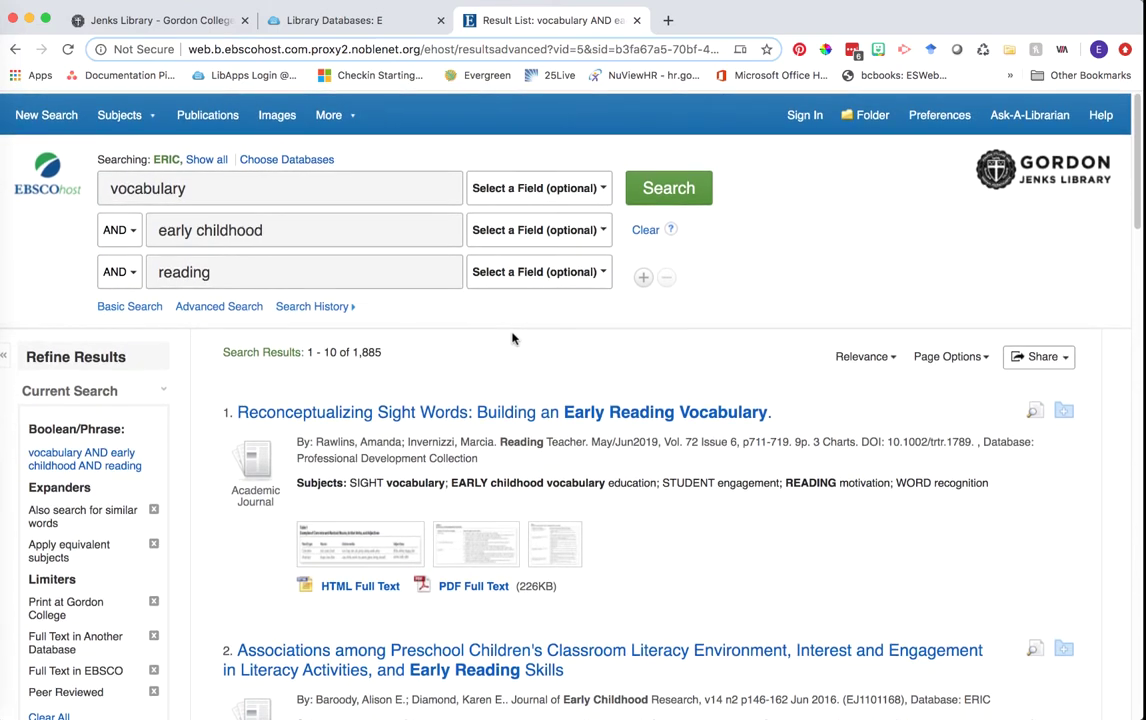
pyautogui.click(127, 180)
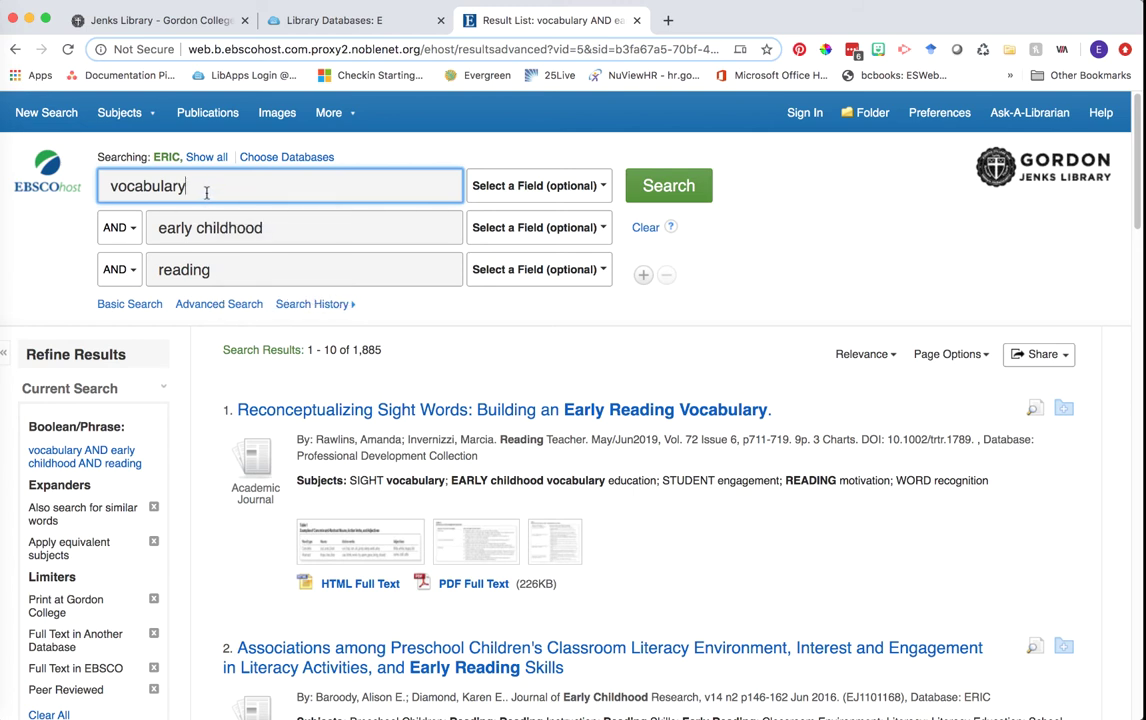
# - Restrict 'vocabulary' to the TI Title field and rerun, narrowing results to 536
pyautogui.click(494, 190)
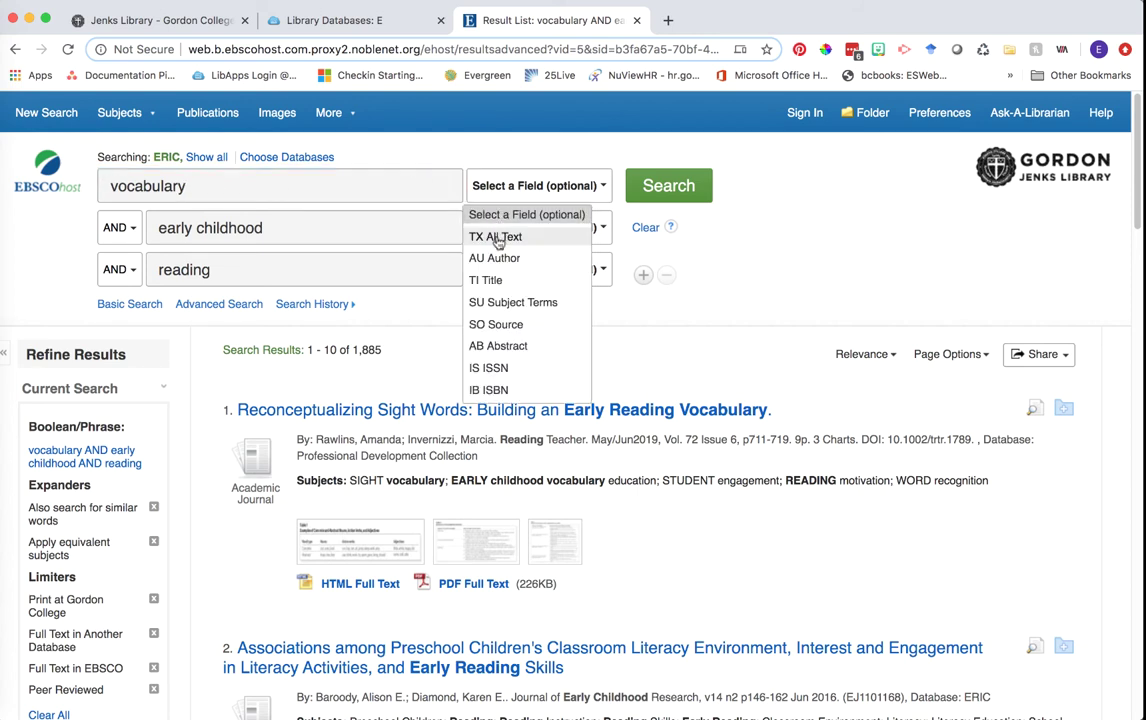
pyautogui.click(492, 281)
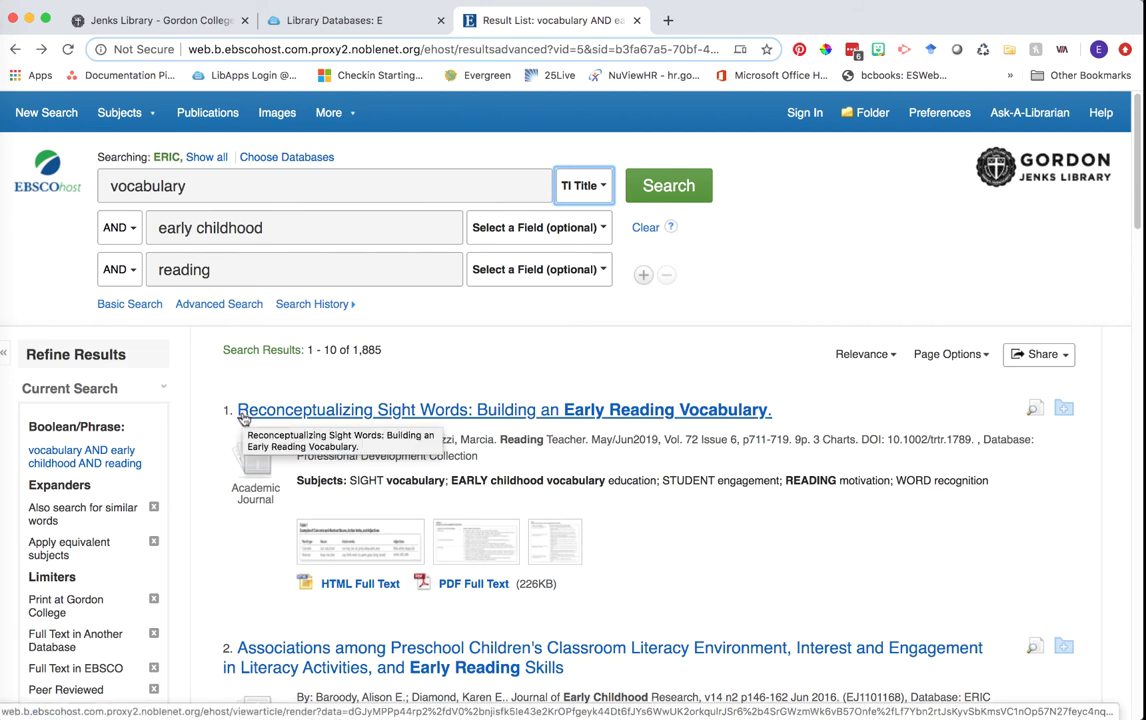
pyautogui.click(661, 195)
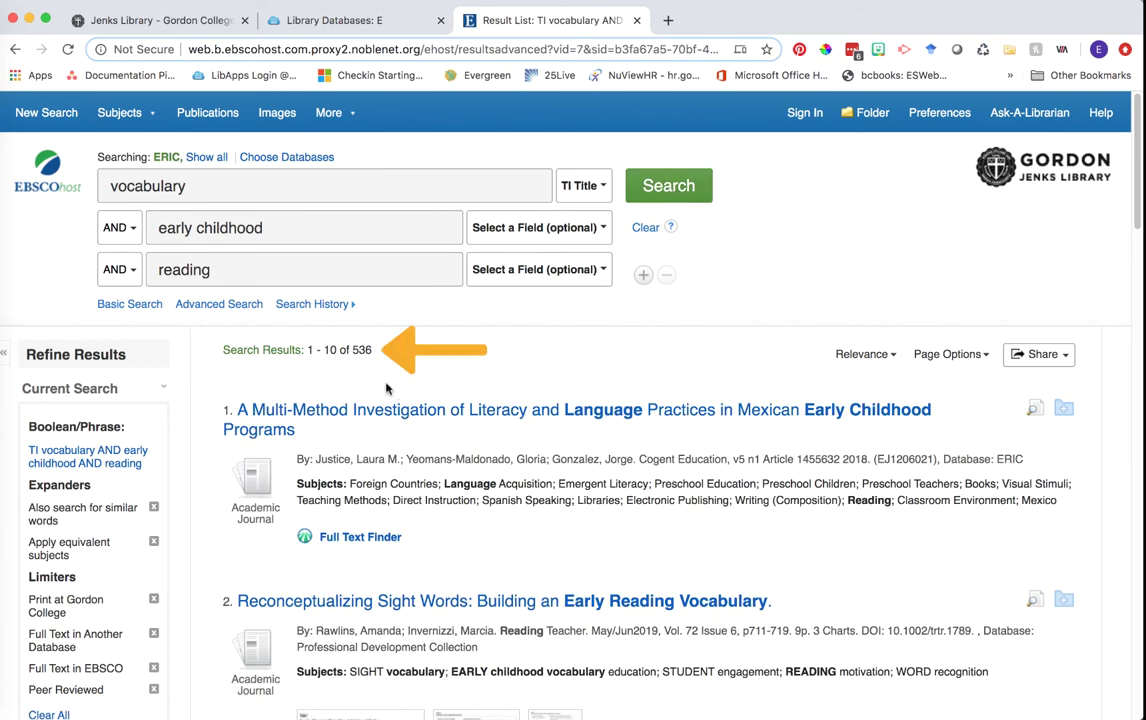
pyautogui.moveTo(374, 350); pyautogui.dragTo(353, 350)
pyautogui.click(318, 312)
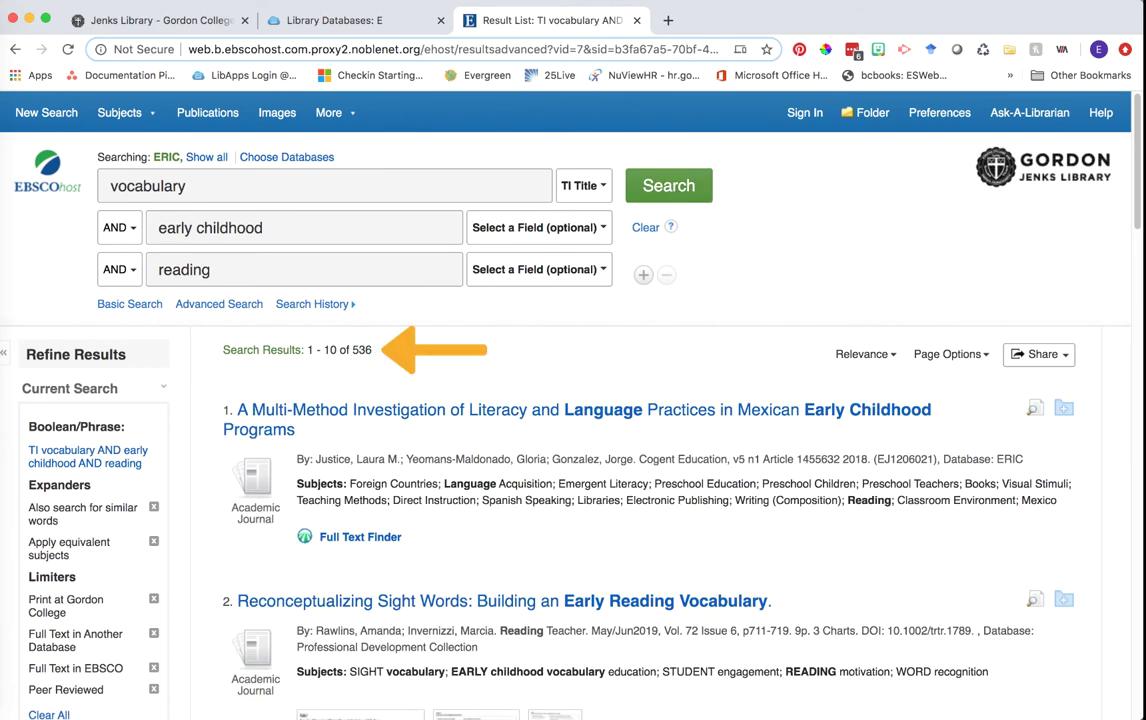